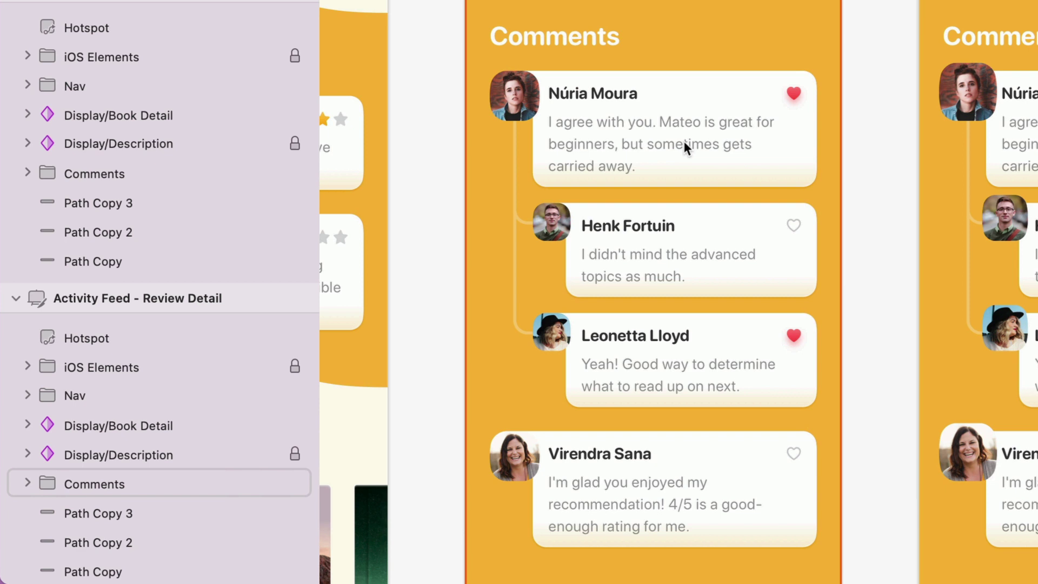
Select the first comment's text, then add the other three comment texts to the selection
left_click(685, 144, "super")
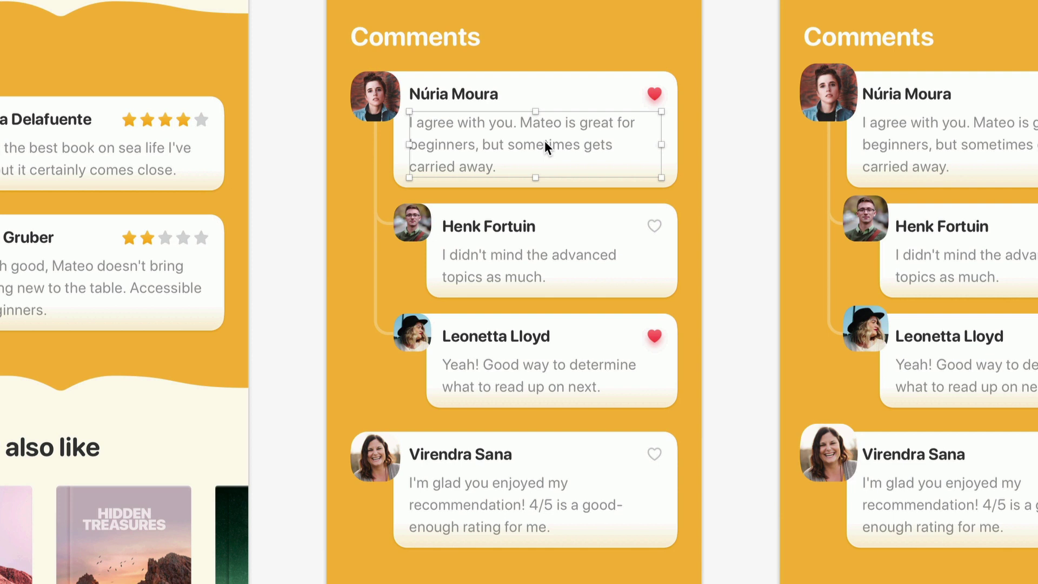
left_click(523, 263, "shift")
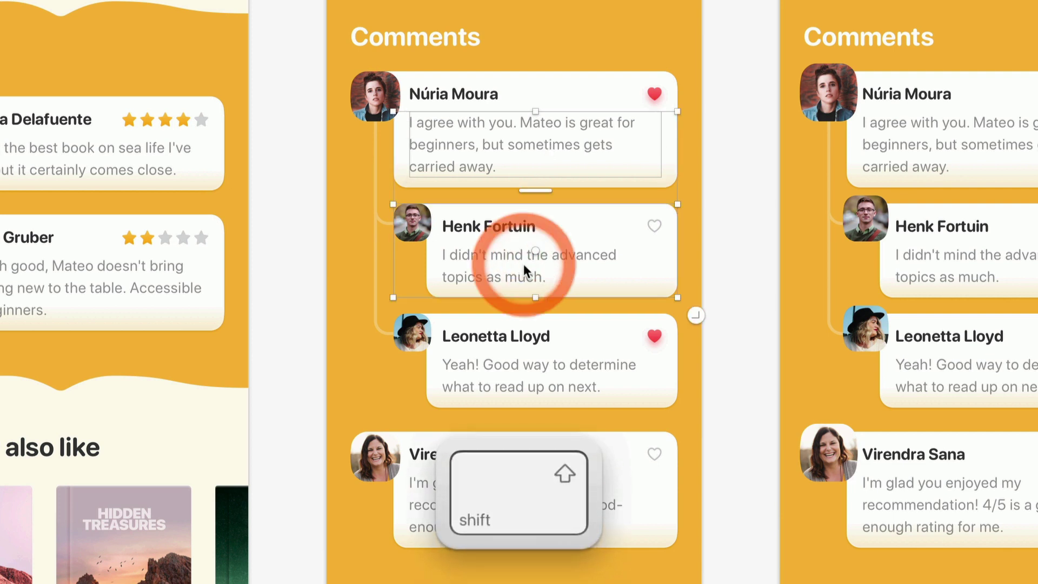
left_click(503, 382, "shift")
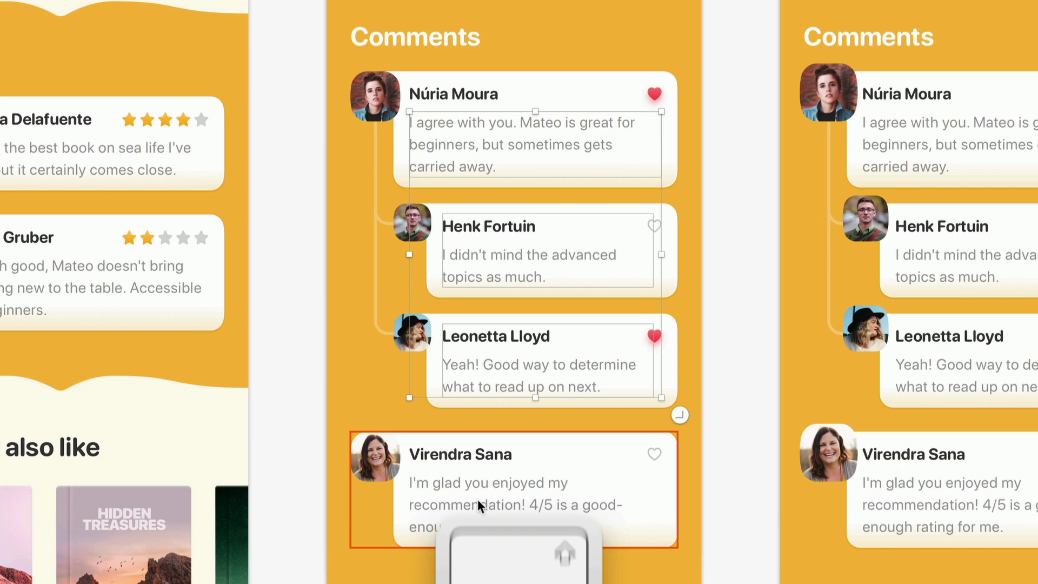
left_click(476, 502, "shift")
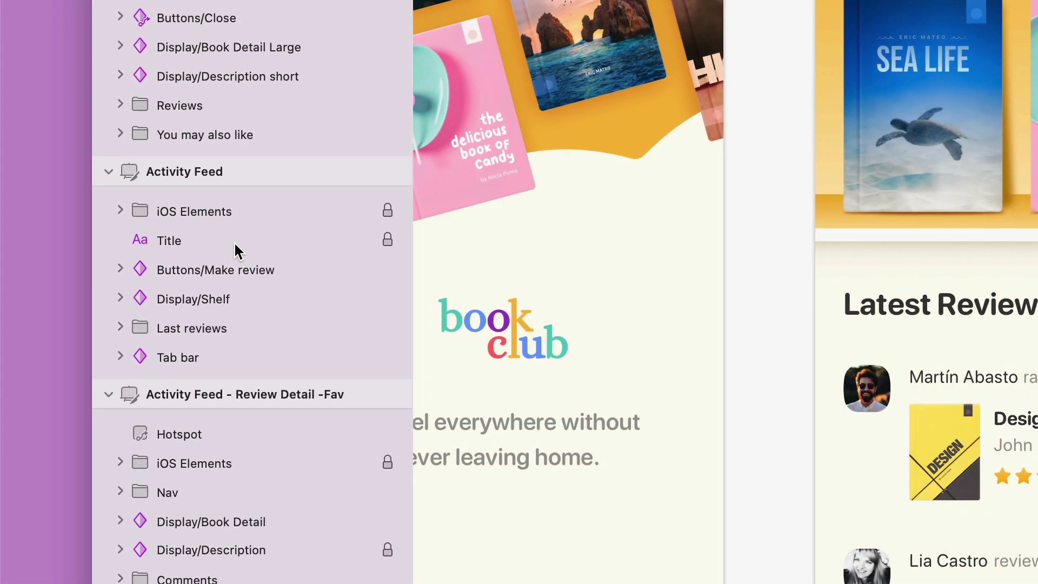
From the Title layer, select all Activity Feed layers, including the locked iOS Elements group
left_click(121, 332)
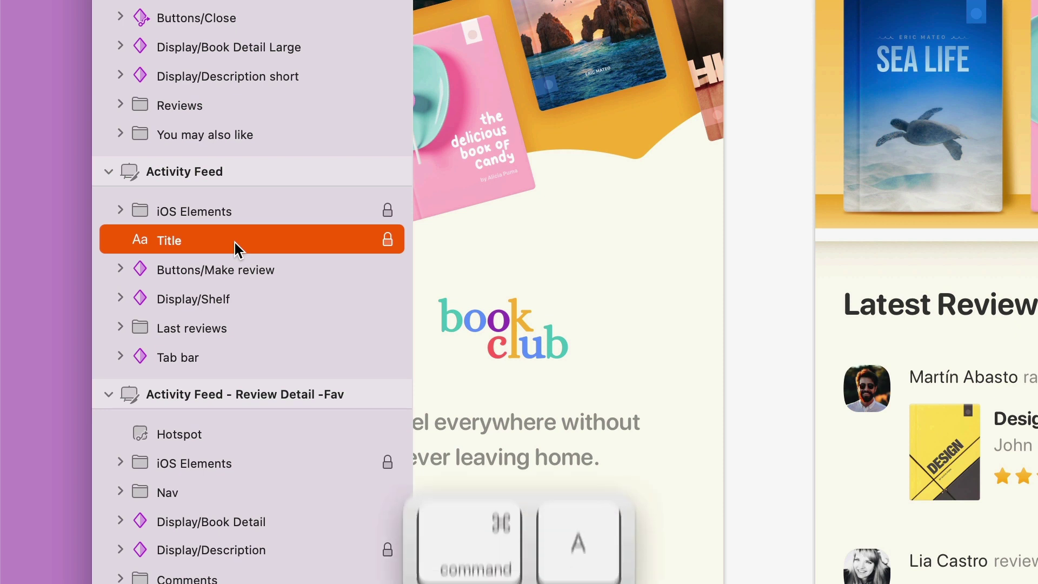
key("super+a")
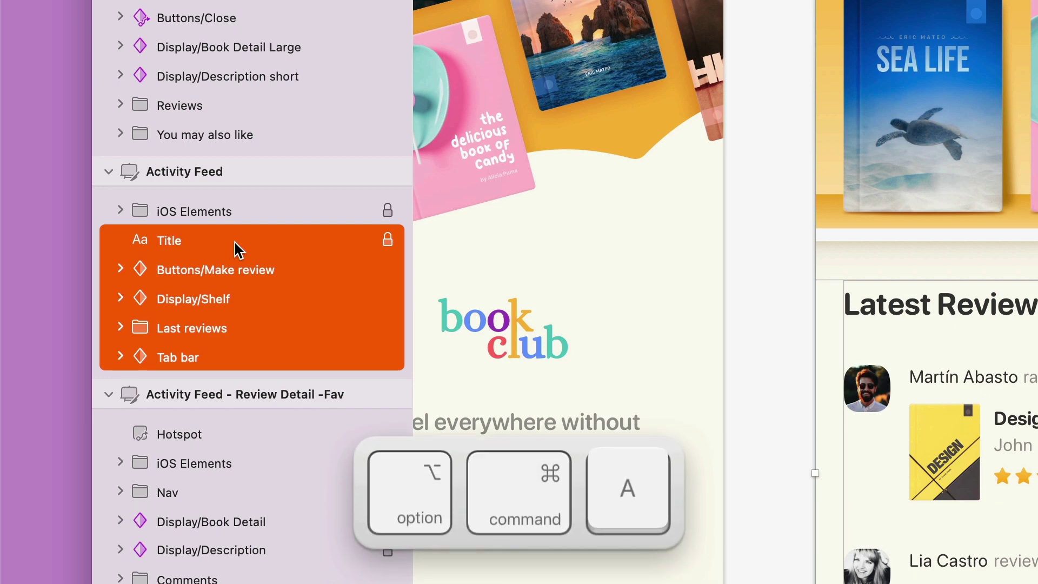
key("super+alt+a")
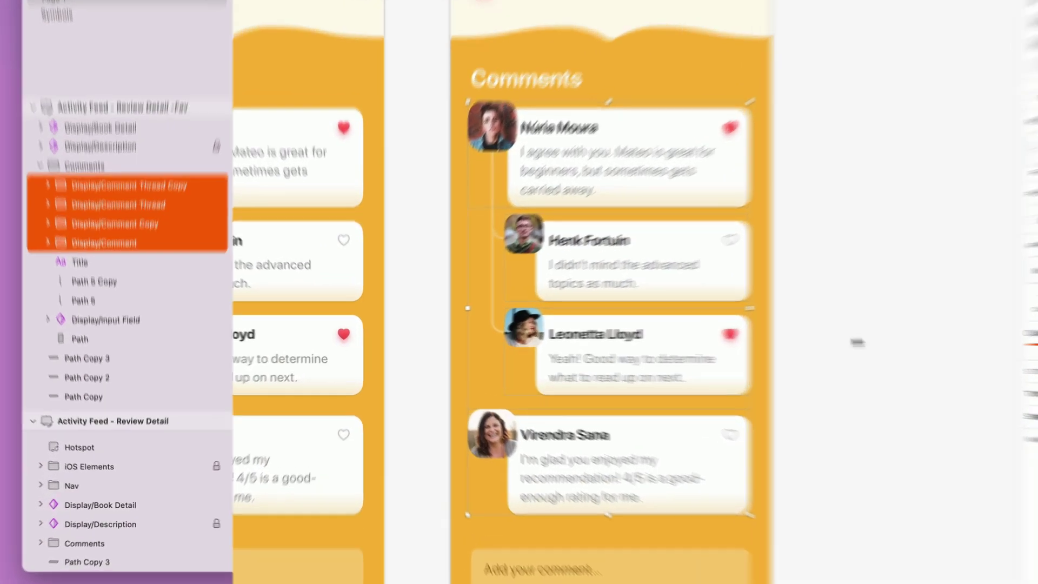
Move the selection into all four comment groups and onto each comment's Avatar layer
key("Return")
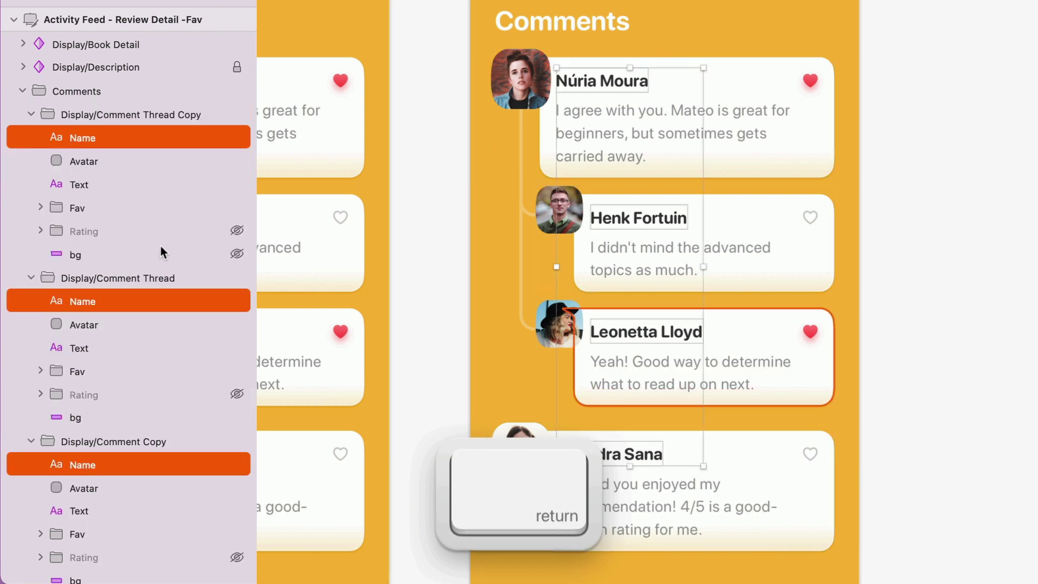
scroll(160, 245, "down", 1)
scroll(160, 245, "down", 3)
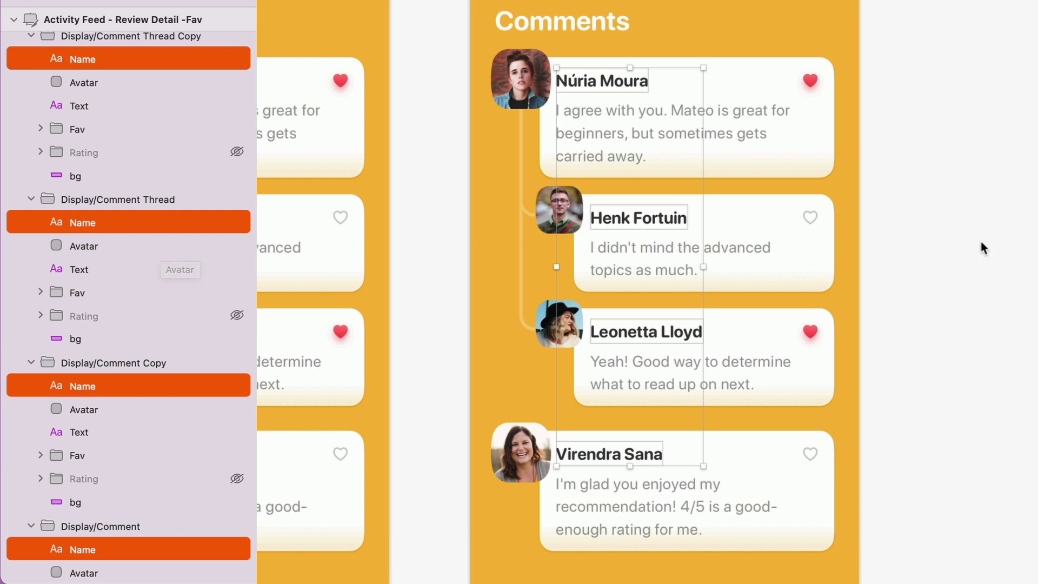
key("Tab")
key("Tab")
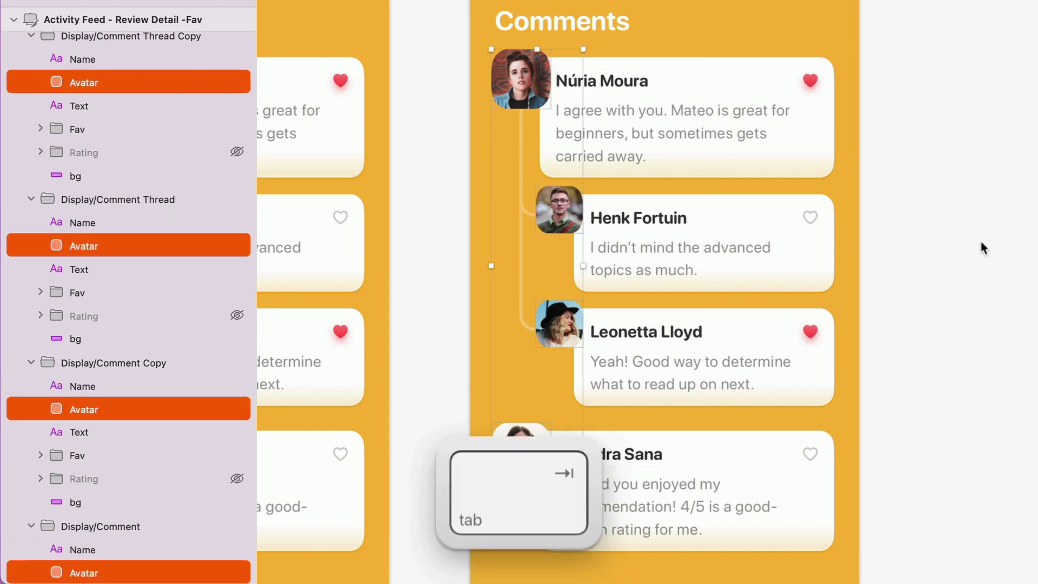
key("Tab")
key("Tab")
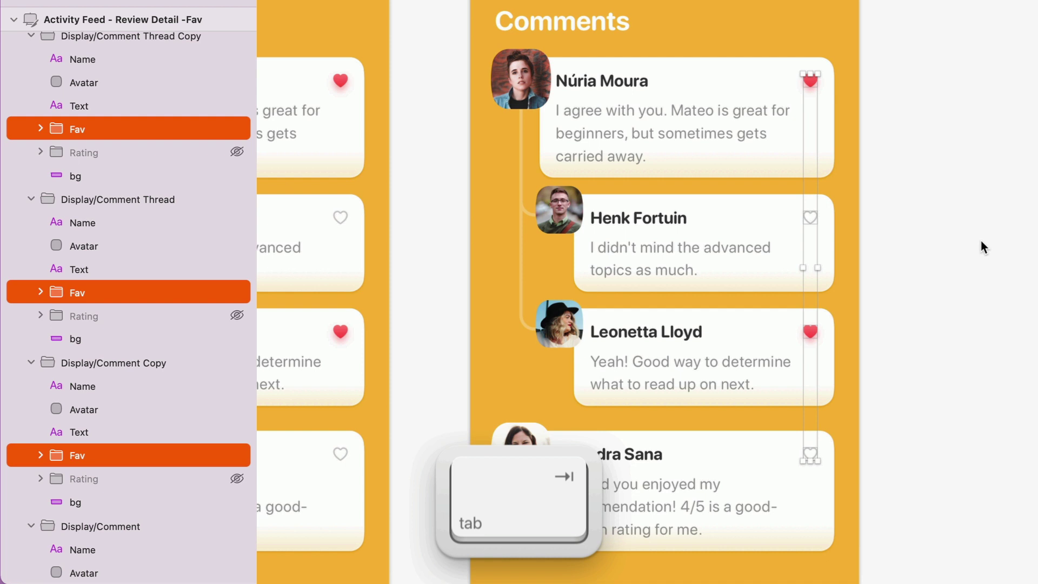
key("shift+Tab")
key("shift+Tab")
key("shift+Tab")
key("Tab")
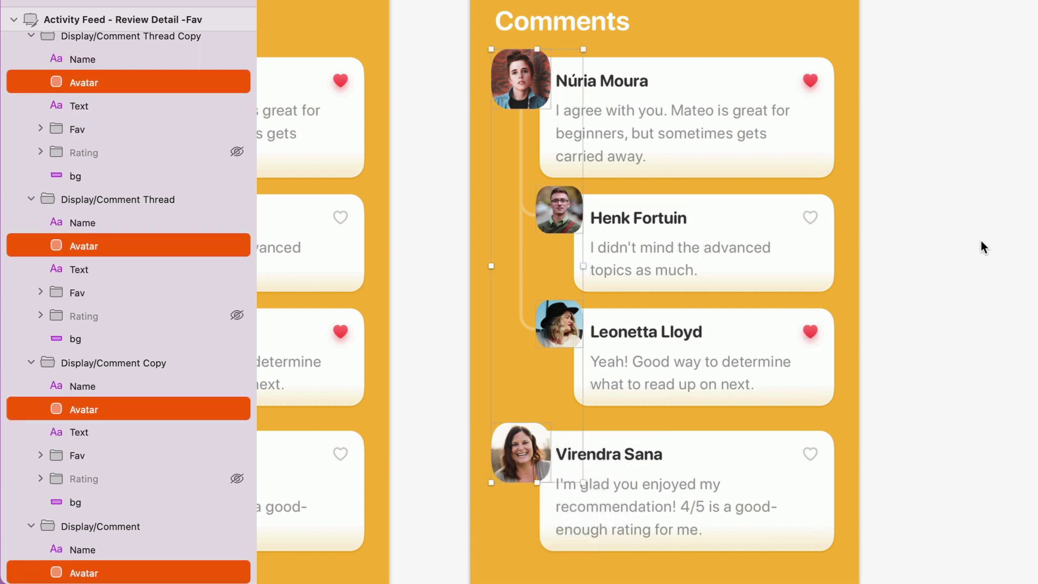
key("Tab")
key("shift+Tab")
Enlarge the four avatars, nudge them left twice, then return to parent groups and clear selection
key("super+shift+Right")
key("super+shift+Down")
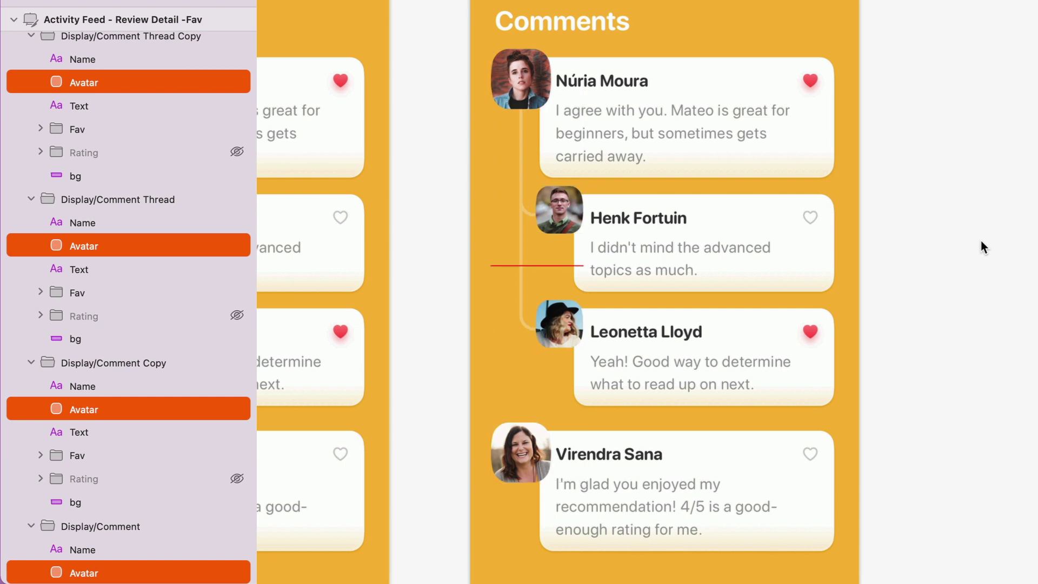
key("shift+Left")
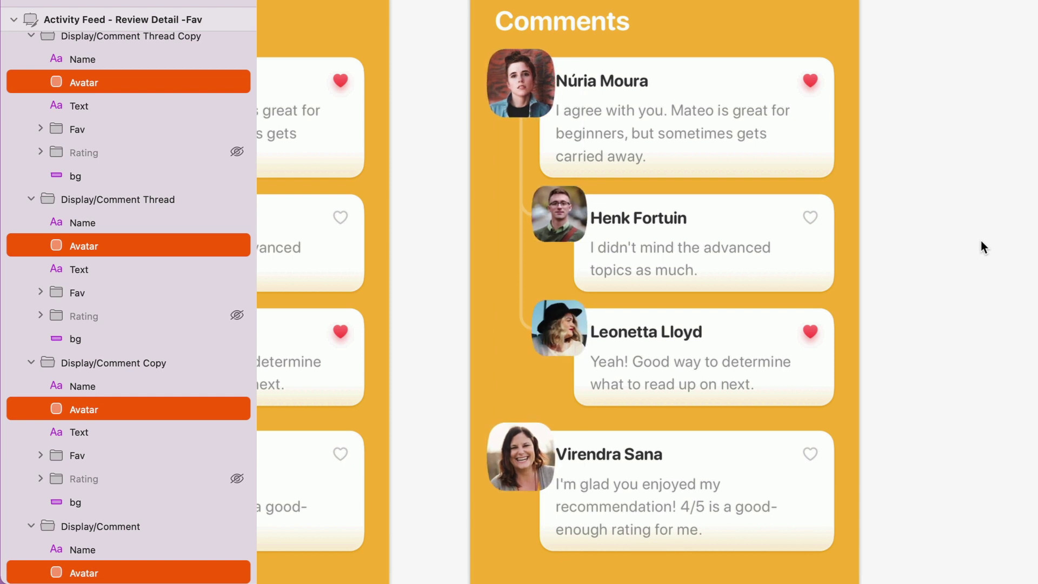
key("shift+Left")
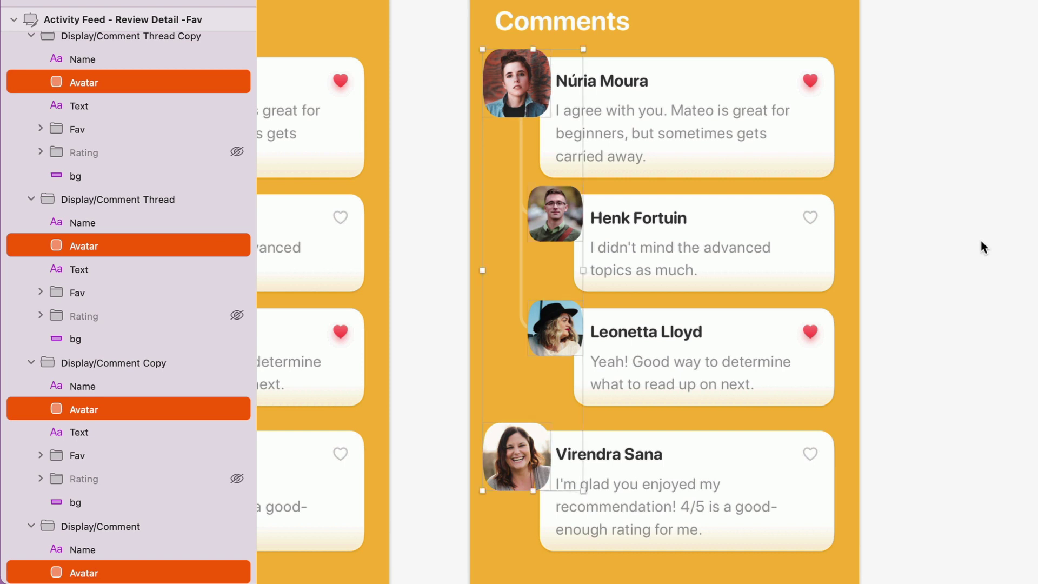
key("Escape")
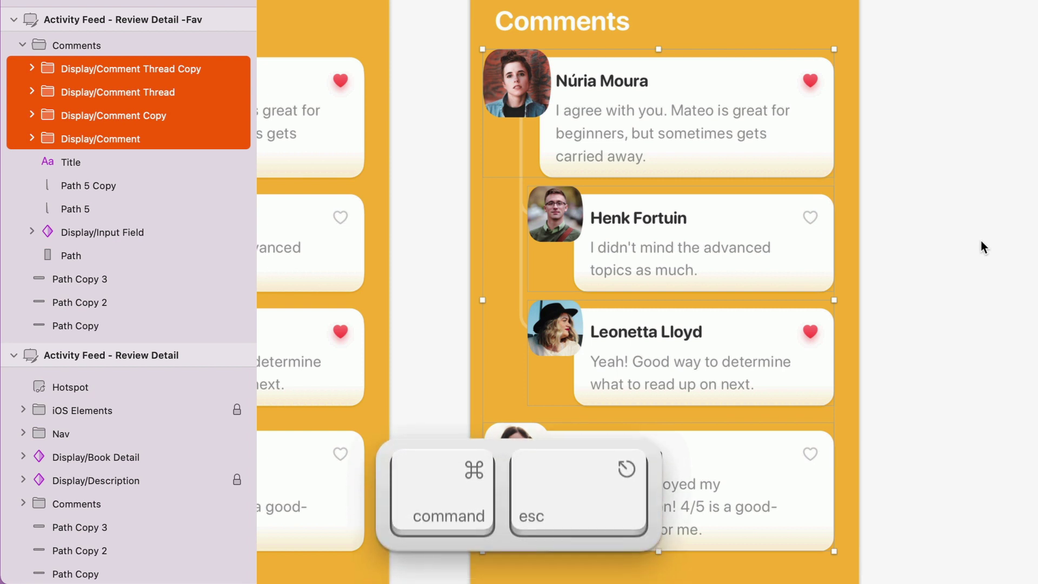
key("super+Escape")
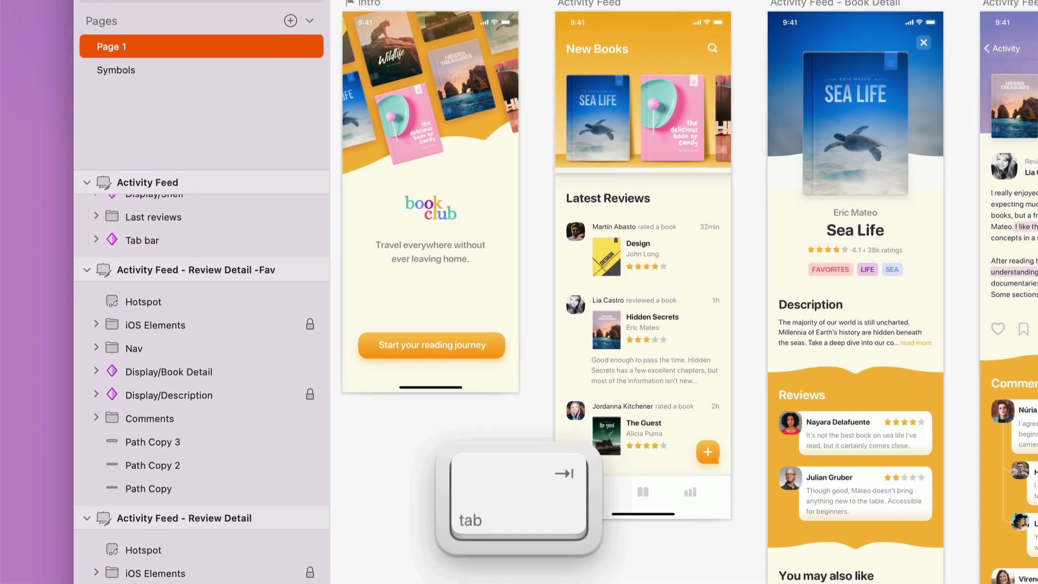
Select the next artboard, Activity Feed - Review Detail -Fav, in the Layers list
key("Tab")
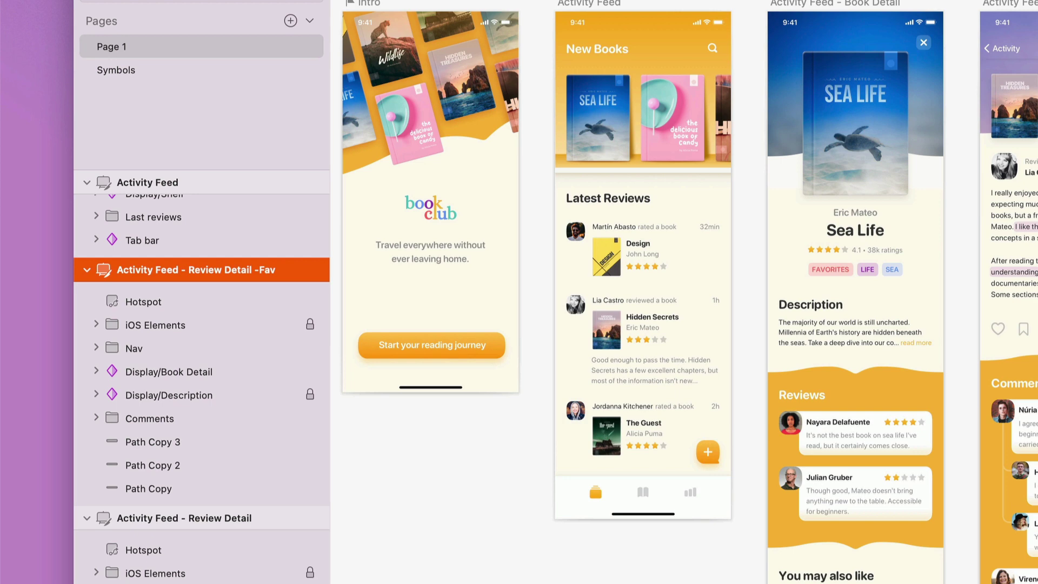
Delete the Design cover's image, mask Rectangle, brand, fold, DESIGN and BYALICIAPUMA layers
scroll(593, 252, "up", 5)
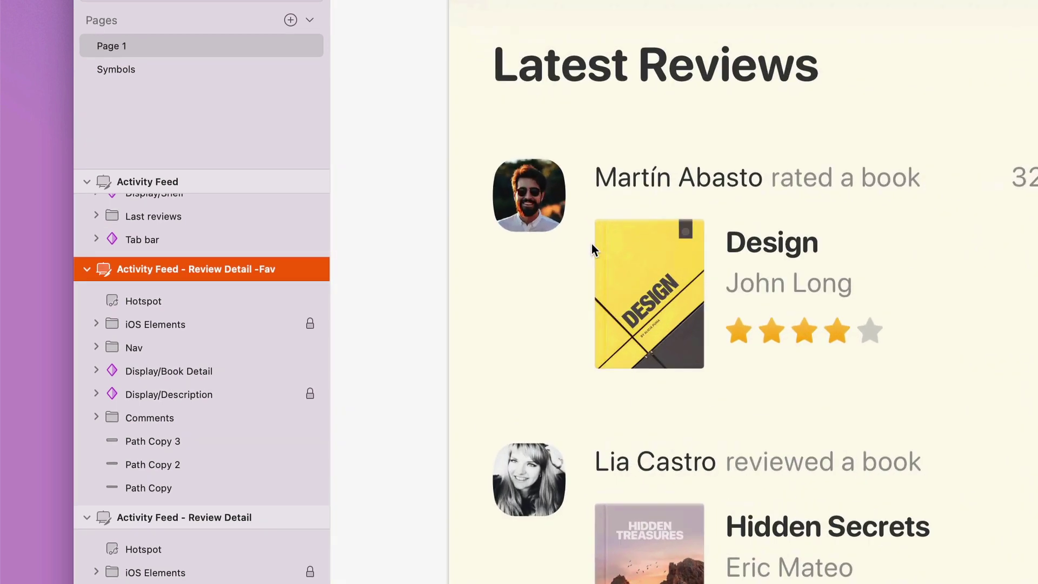
left_click(633, 238)
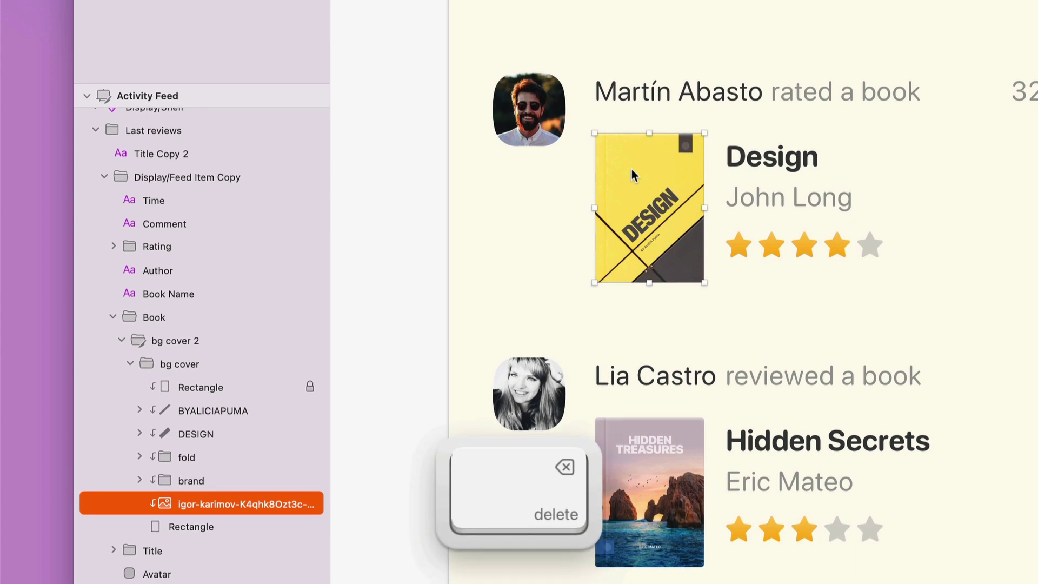
key("Delete")
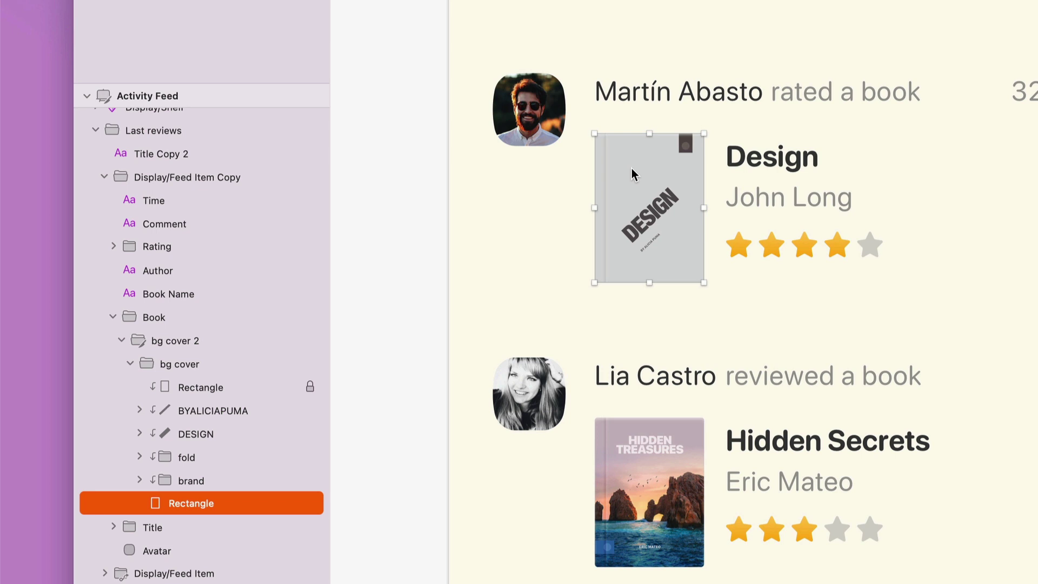
key("Delete")
key("Delete")
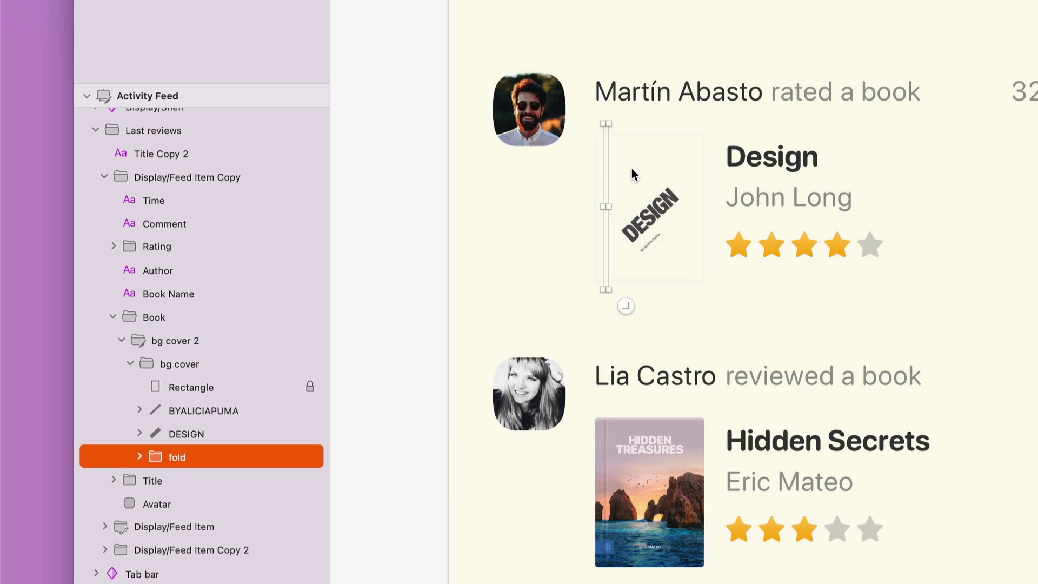
key("Delete")
key("Delete")
key("Delete")
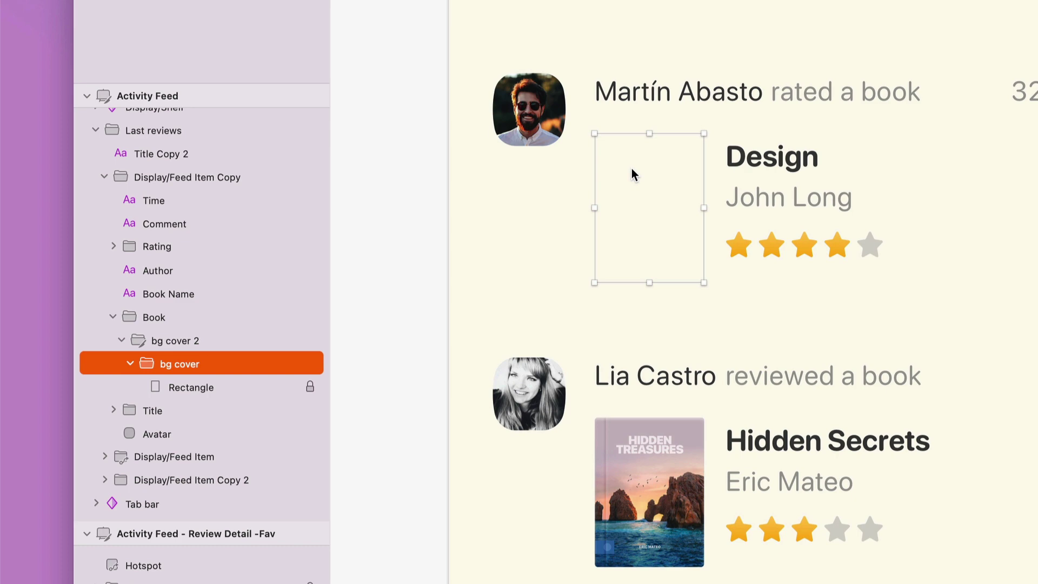
key("Delete")
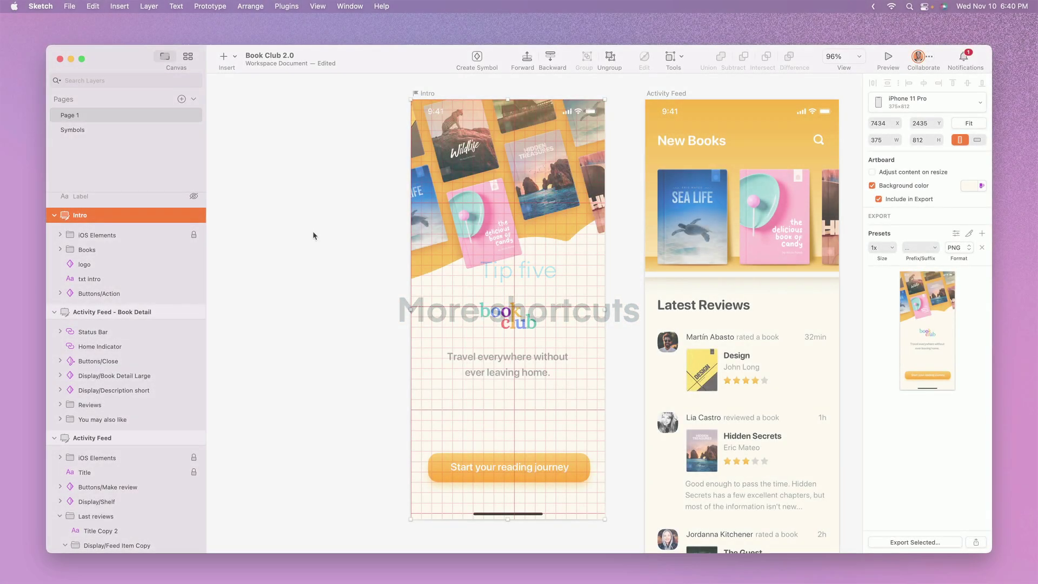
Toggle the Intro artboard's layout and grid overlays, then view and dismiss Grid and Layout Settings
key("ctrl+l")
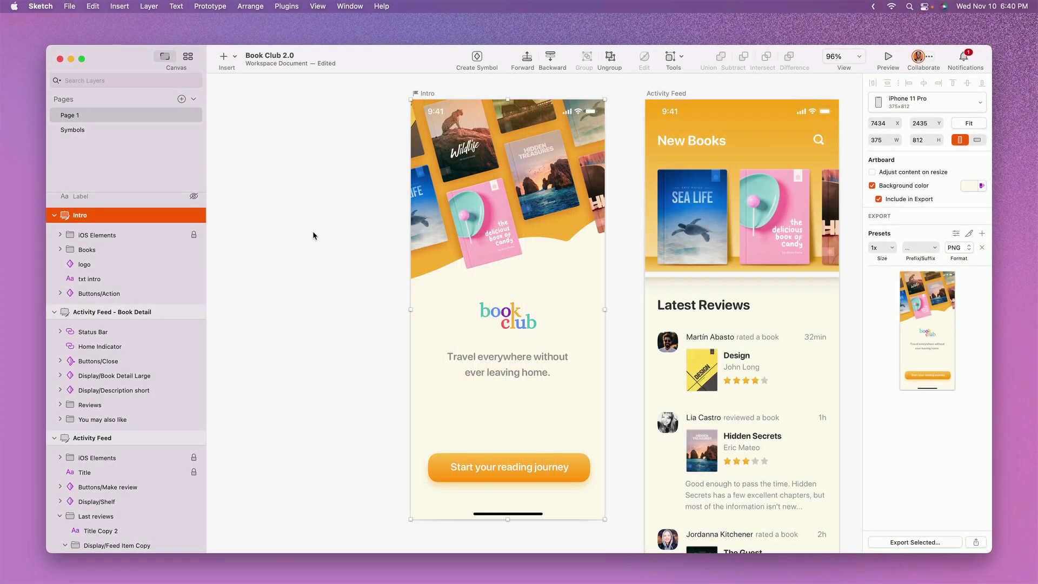
key("ctrl+g")
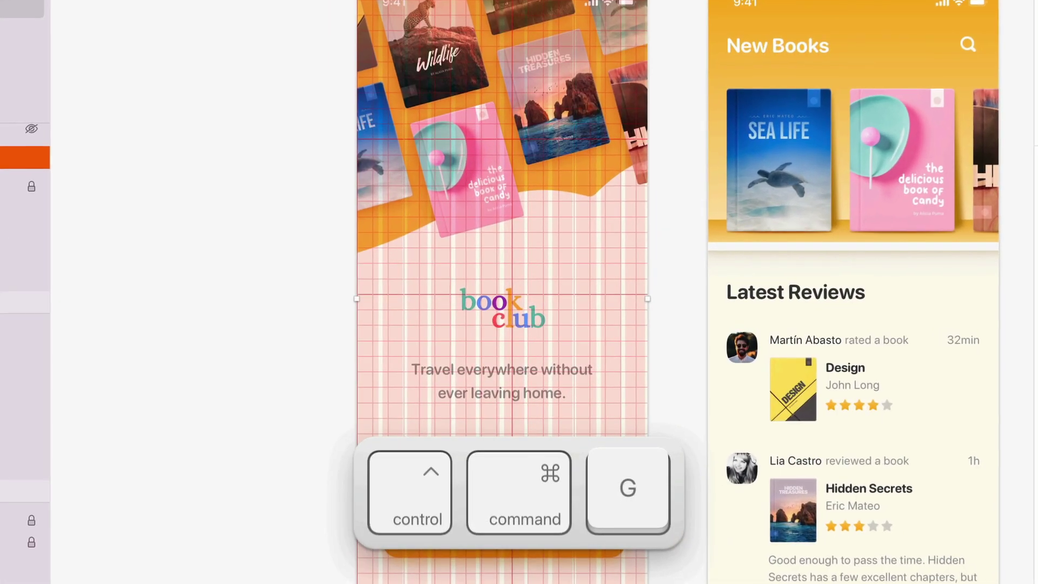
key("ctrl+super+g")
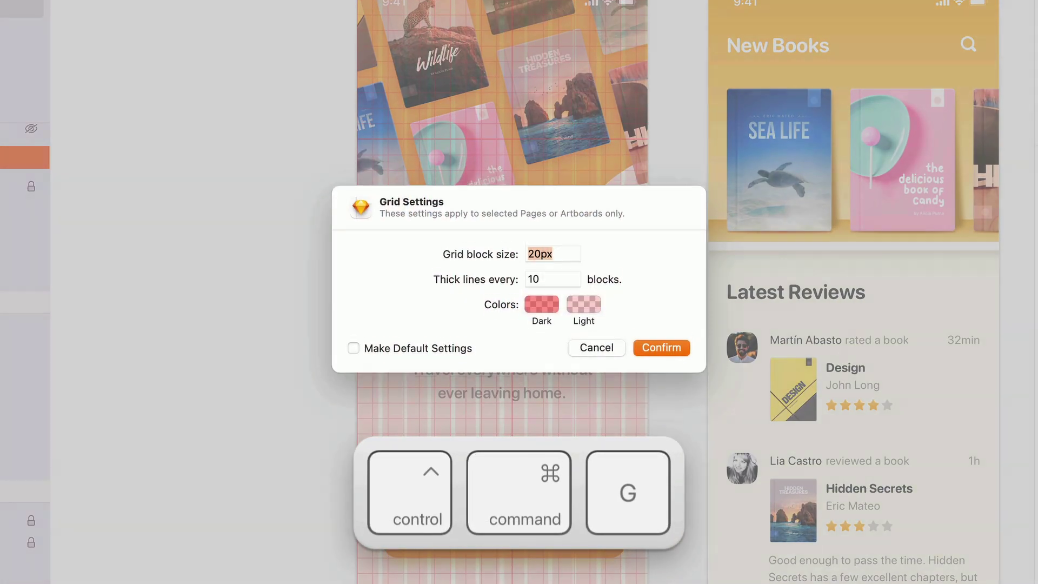
key("ctrl+super+l")
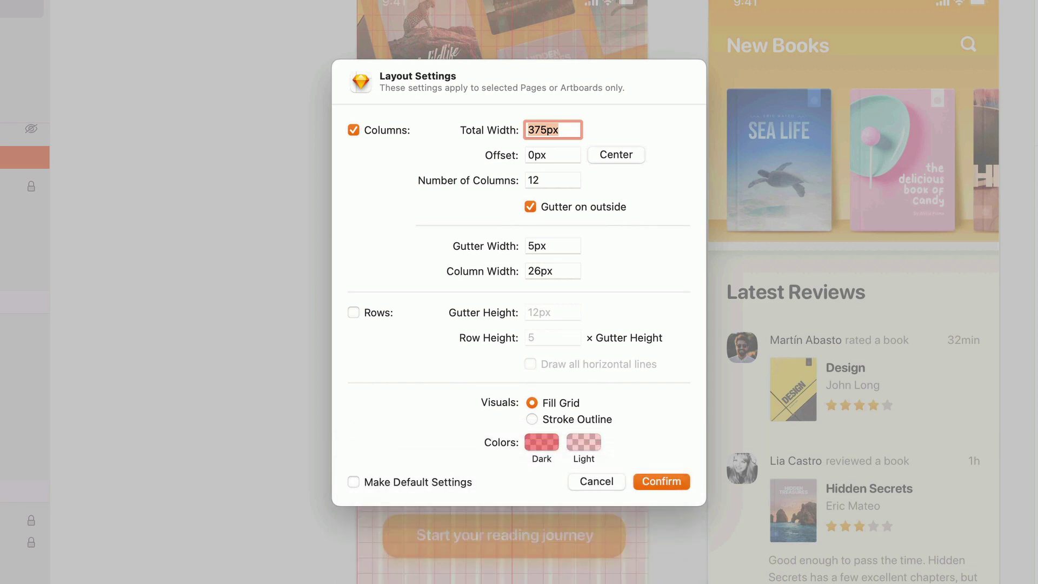
key("Escape")
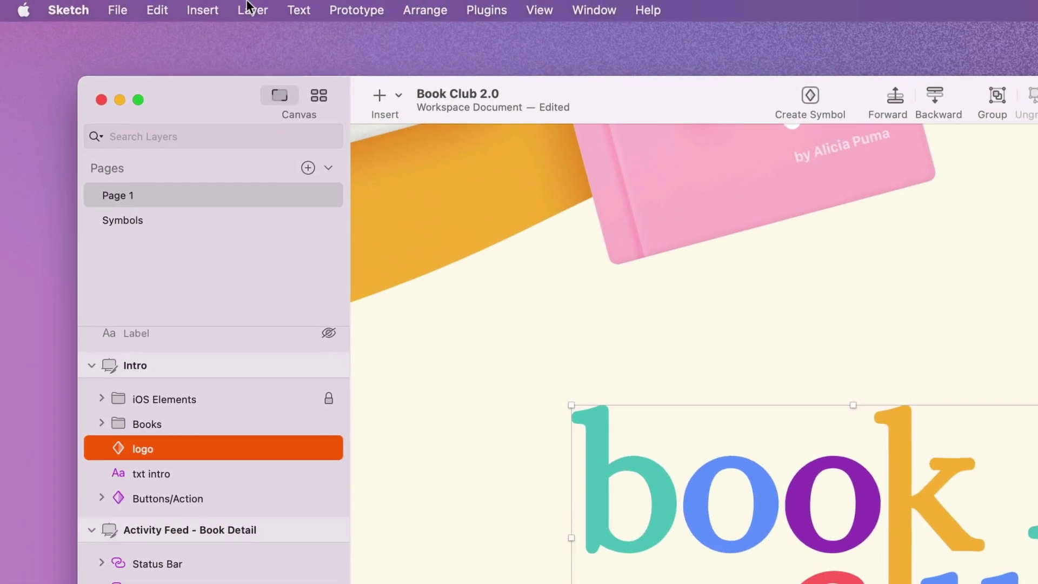
Show the Edit menu's Select submenu with select all, next, parent and clear selection
left_click(232, 1)
mouse_move(157, 11)
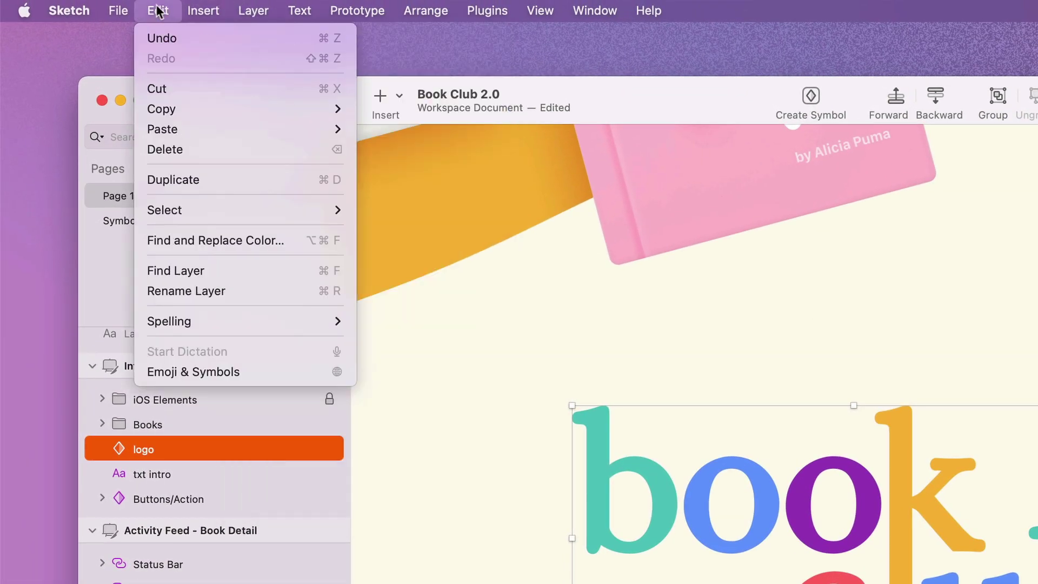
mouse_move(215, 204)
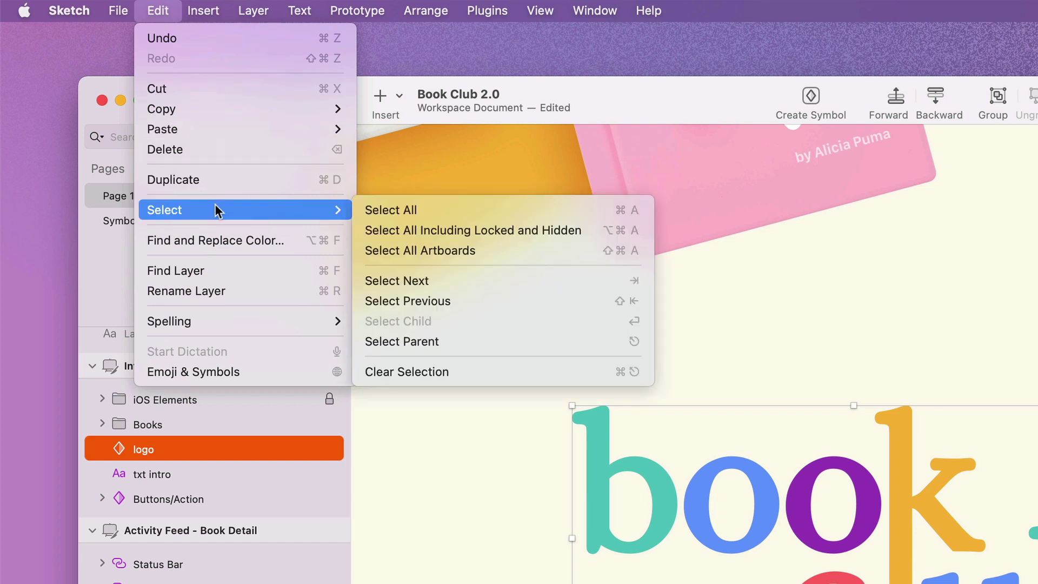